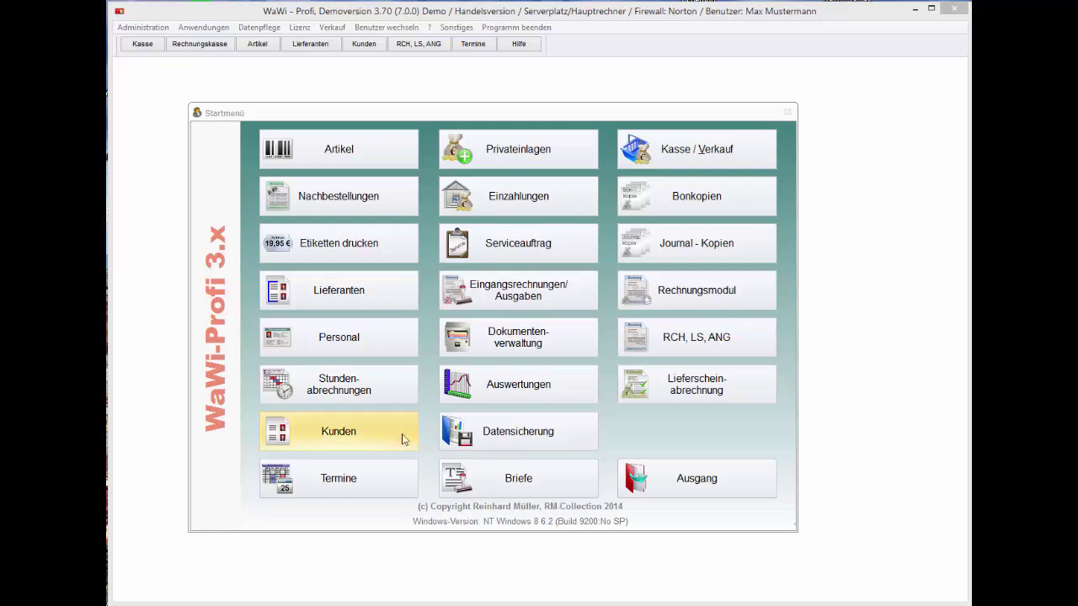
Step: Open the Konten list of the Buchhaltung and look through the details of the cash and giro accounts
{"action": "left_click", "coordinate": [211, 28]}
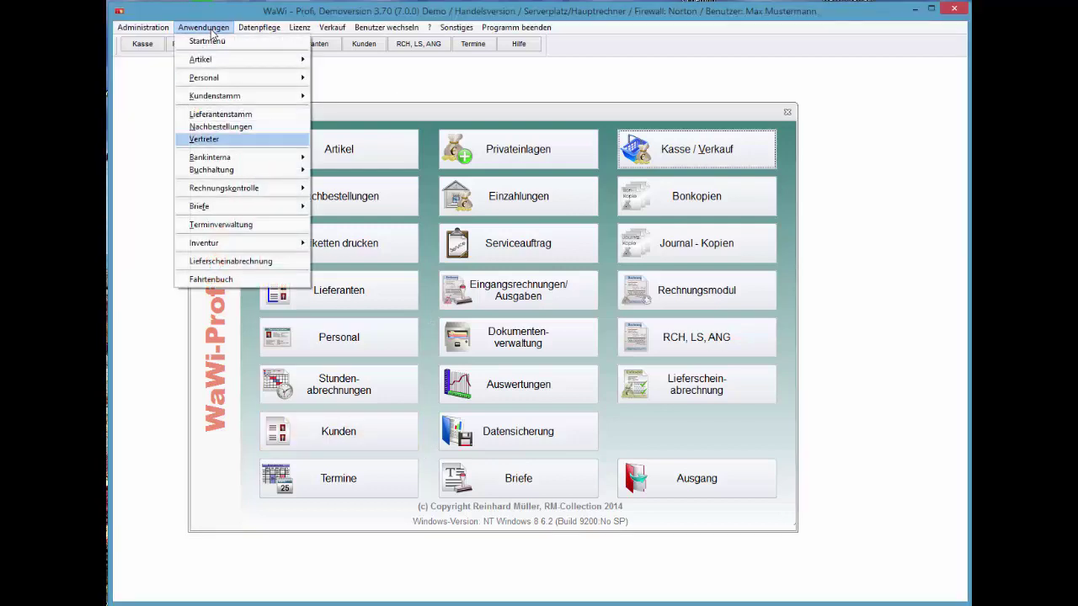
{"action": "mouse_move", "coordinate": [212, 169]}
{"action": "key", "text": "Right"}
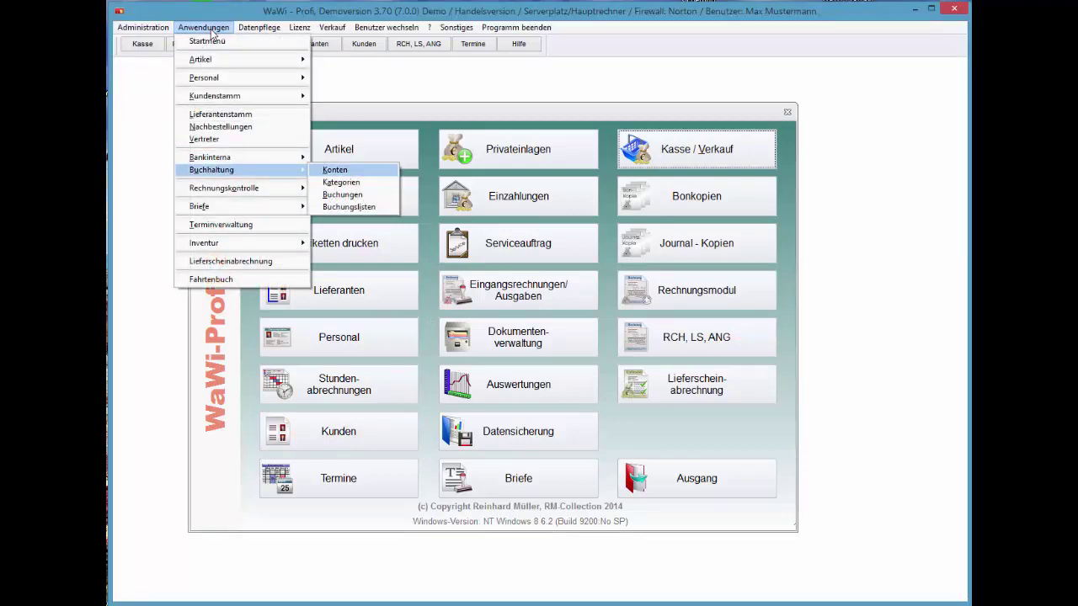
{"action": "key", "text": "Return"}
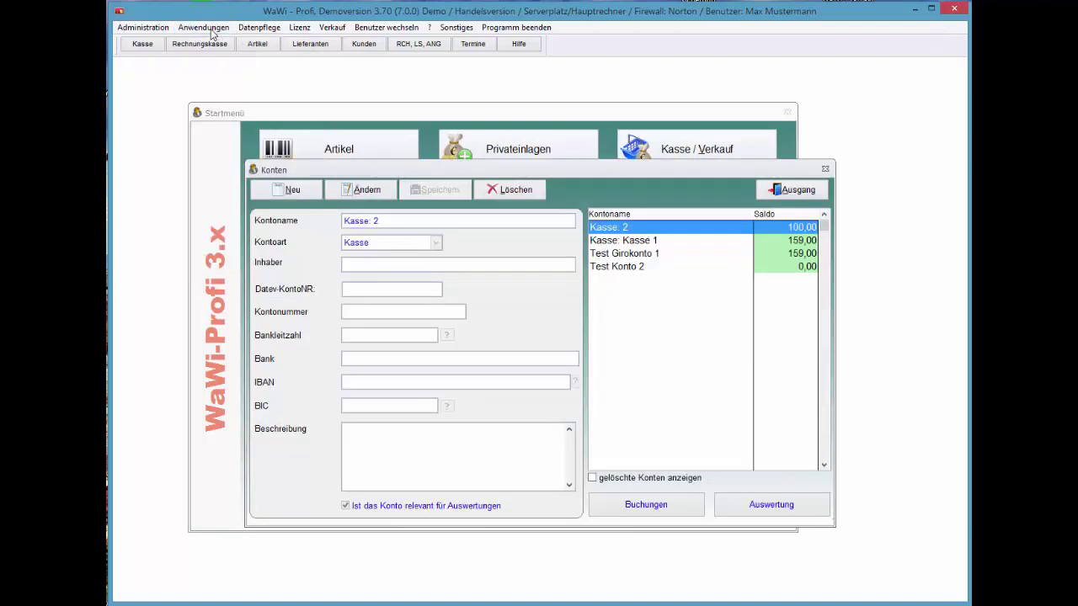
{"action": "key", "text": "Down"}
{"action": "key", "text": "Down"}
{"action": "key", "text": "Down"}
{"action": "key", "text": "Up"}
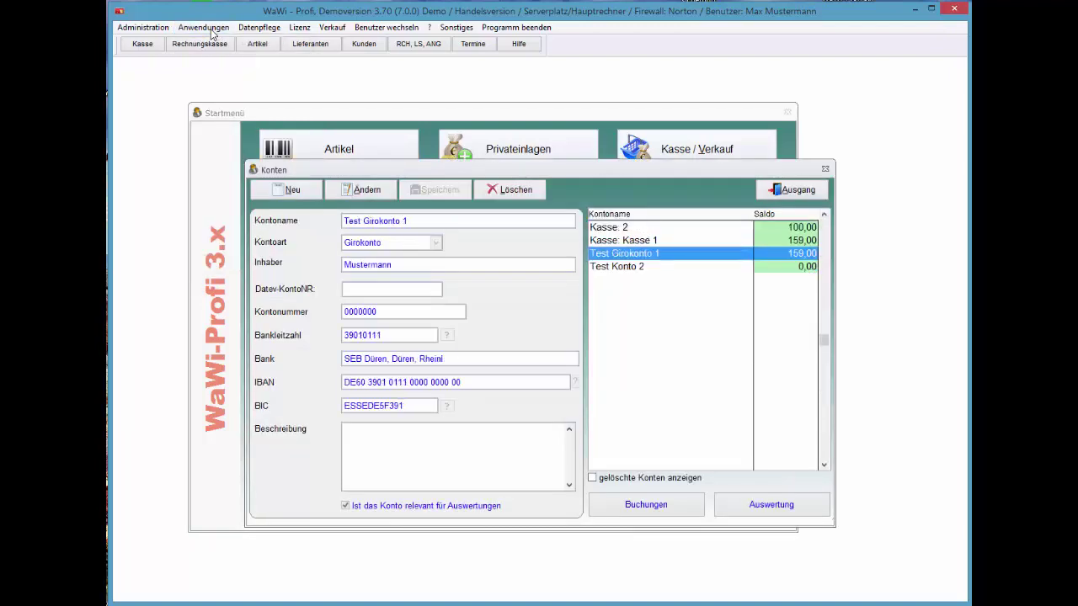
{"action": "key", "text": "Up"}
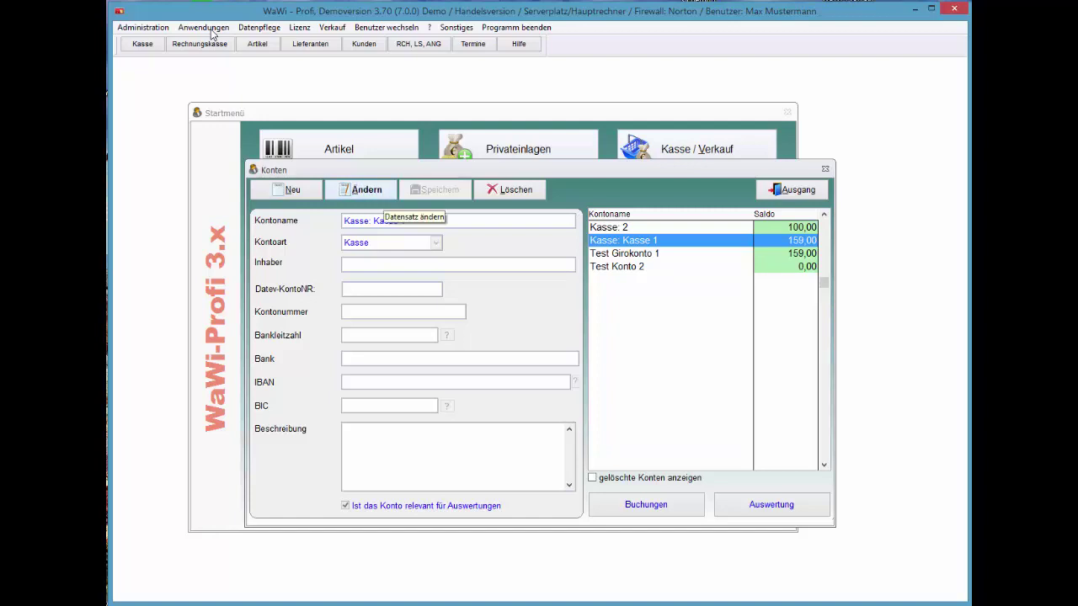
Step: Open the Test Girokonto 1 account record for editing, save it and close the accounts window
{"action": "key", "text": "Down"}
{"action": "key", "text": "F2"}
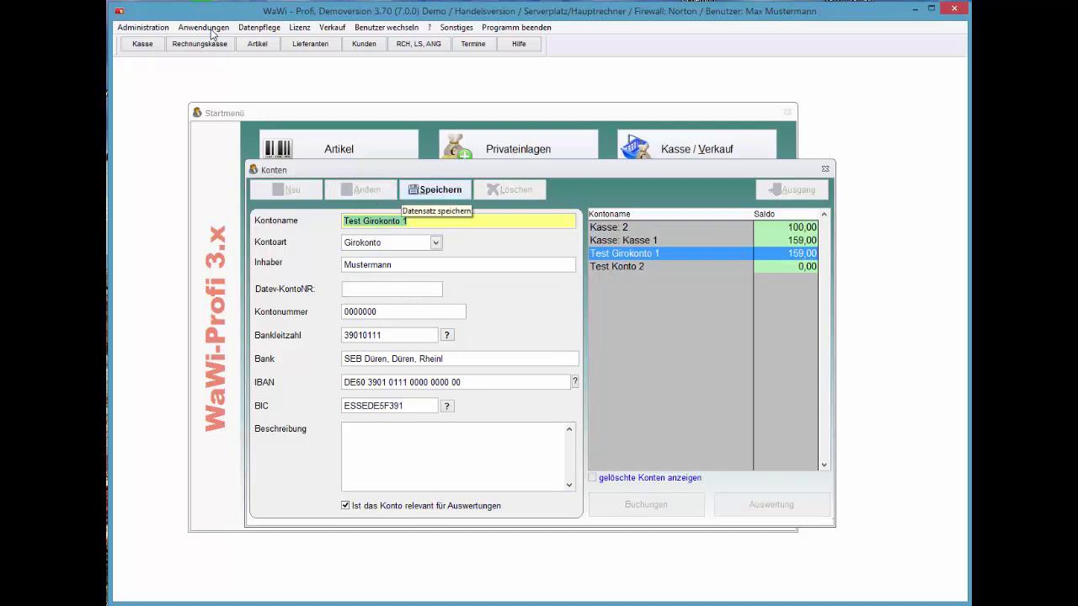
{"action": "left_click", "coordinate": [435, 189]}
{"action": "key", "text": "Escape"}
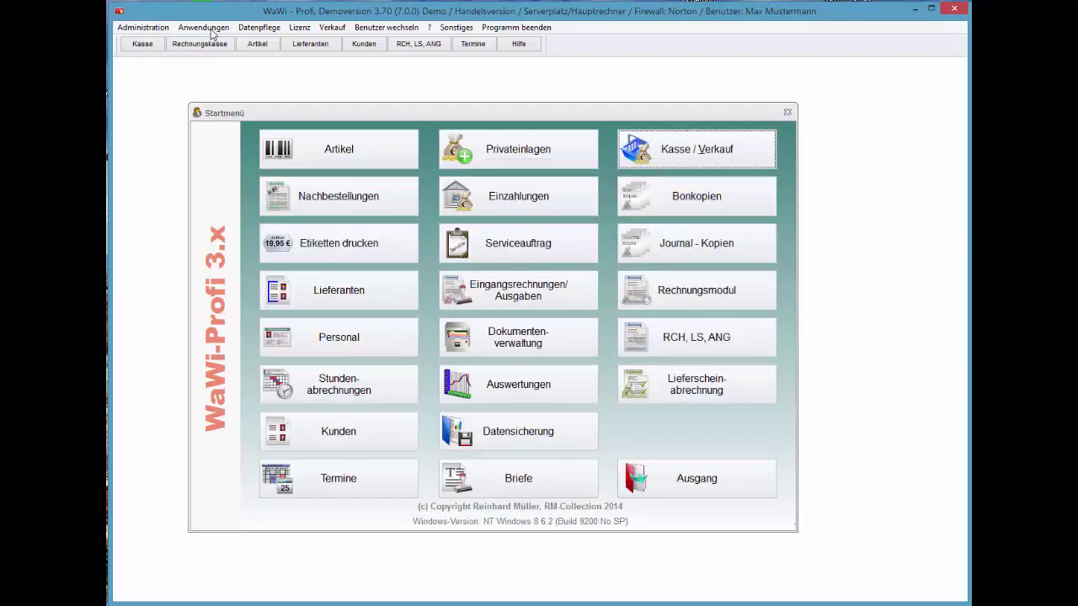
Step: Open the Buchungen of the Buchhaltung and show the bookings of the account Test Girokonto 1
{"action": "left_click", "coordinate": [210, 28]}
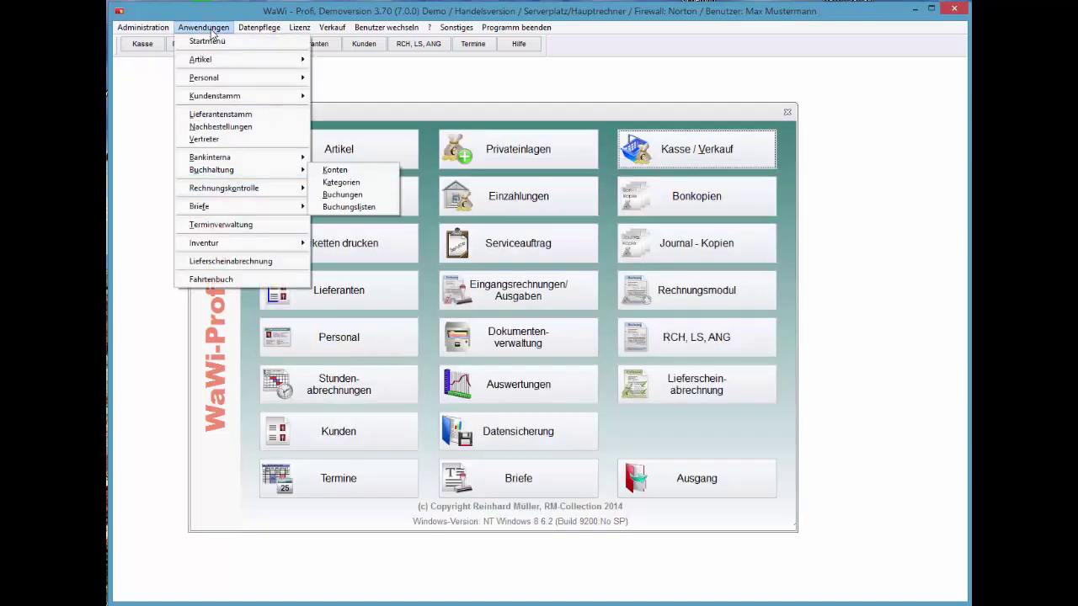
{"action": "key", "text": "Right"}
{"action": "key", "text": "Down"}
{"action": "key", "text": "Down"}
{"action": "key", "text": "Return"}
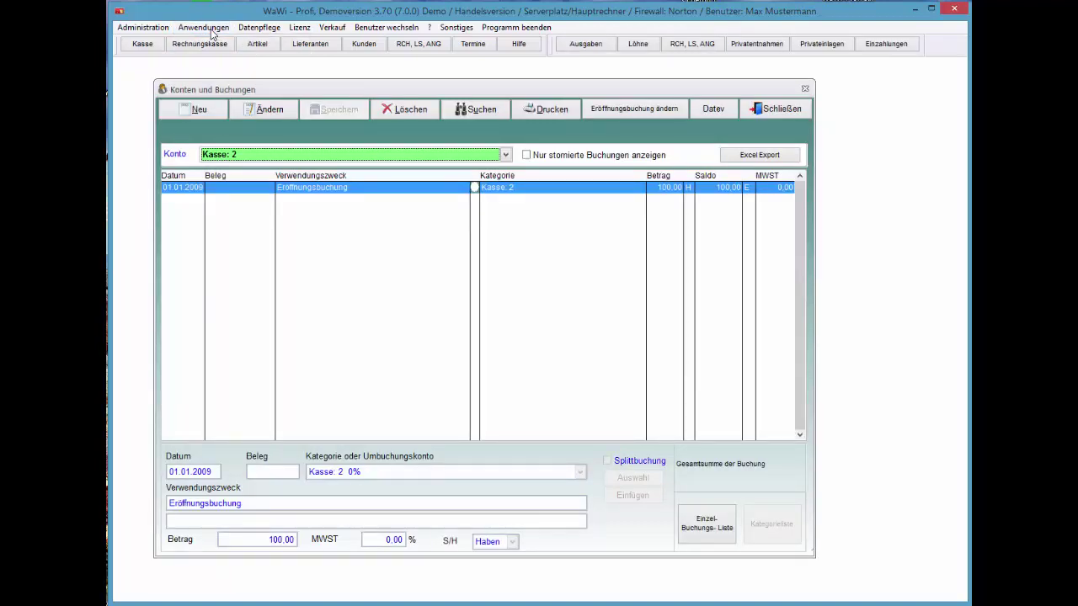
{"action": "key", "text": "alt+Down"}
{"action": "key", "text": "Down"}
{"action": "key", "text": "Down"}
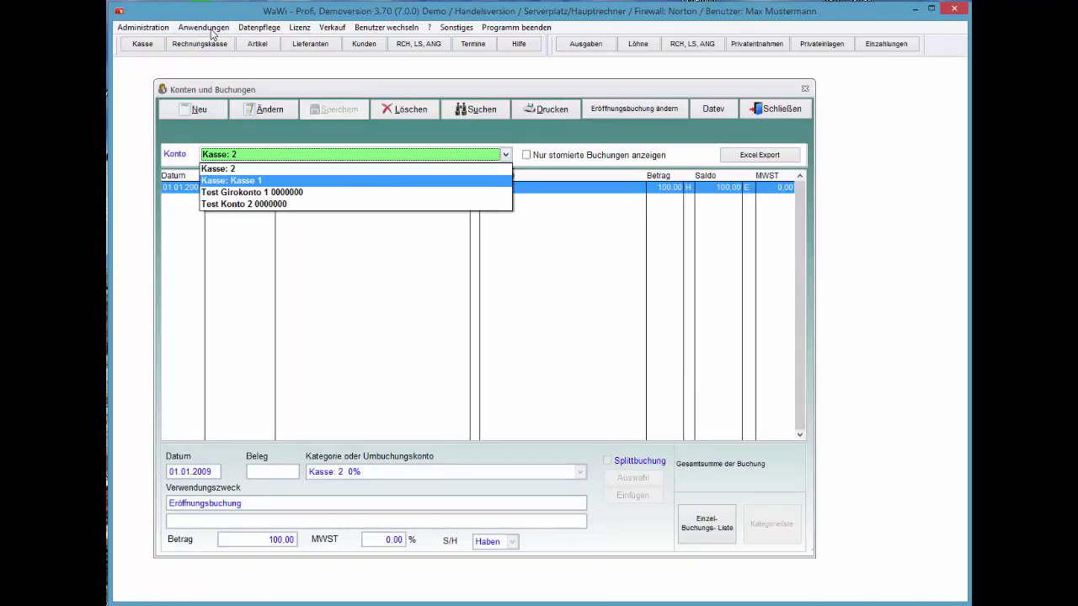
{"action": "key", "text": "Return"}
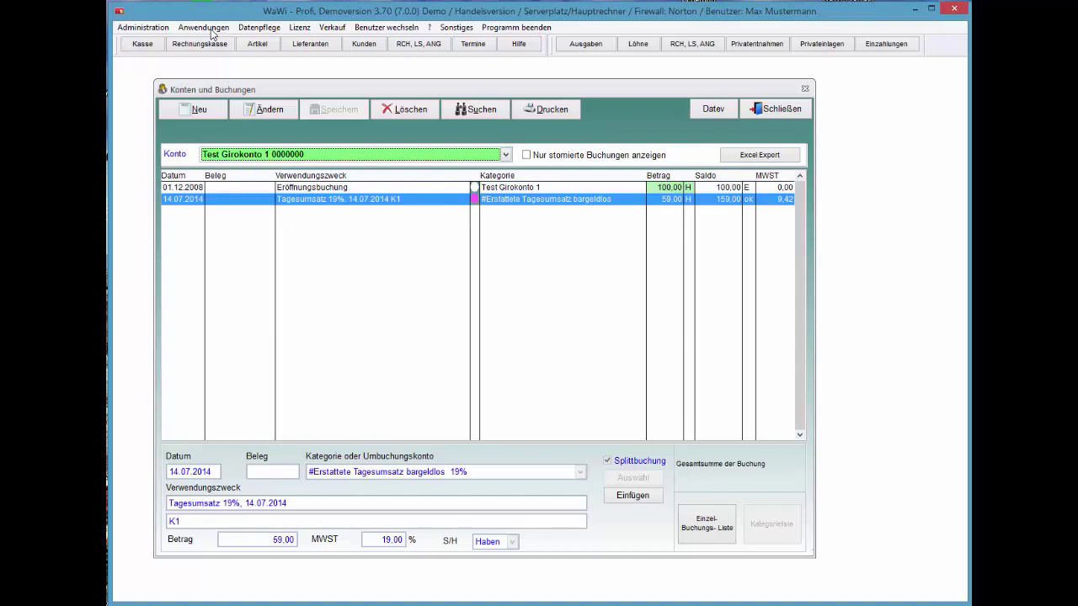
{"action": "key", "text": "Tab"}
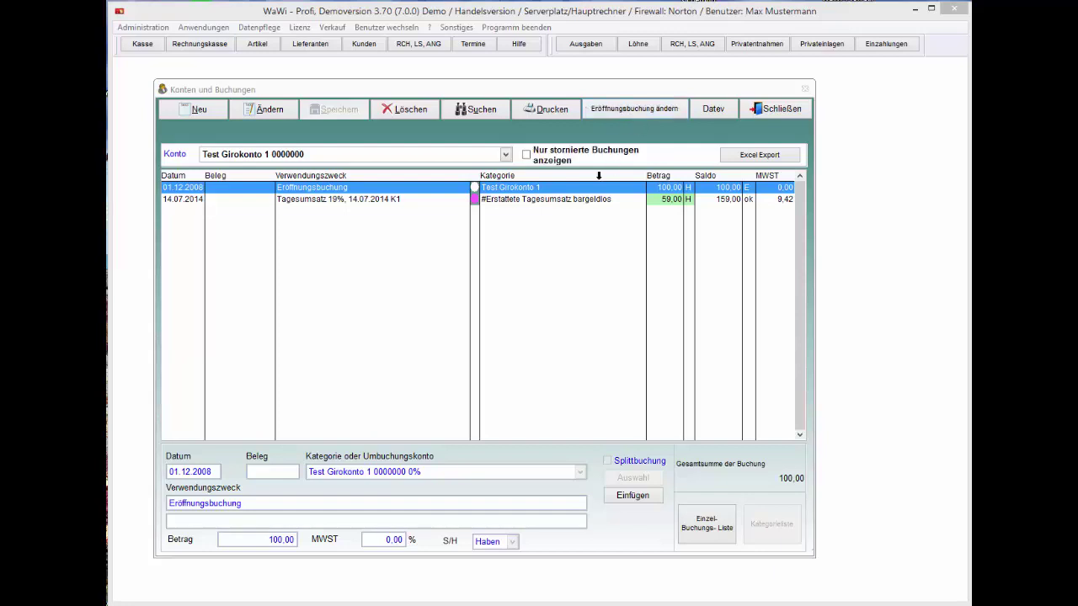
Step: Change the Eröffnungsbuchung of Test Girokonto 1 to an Anfangsbestand of 1000,00 and apply it
{"action": "left_click", "coordinate": [569, 202]}
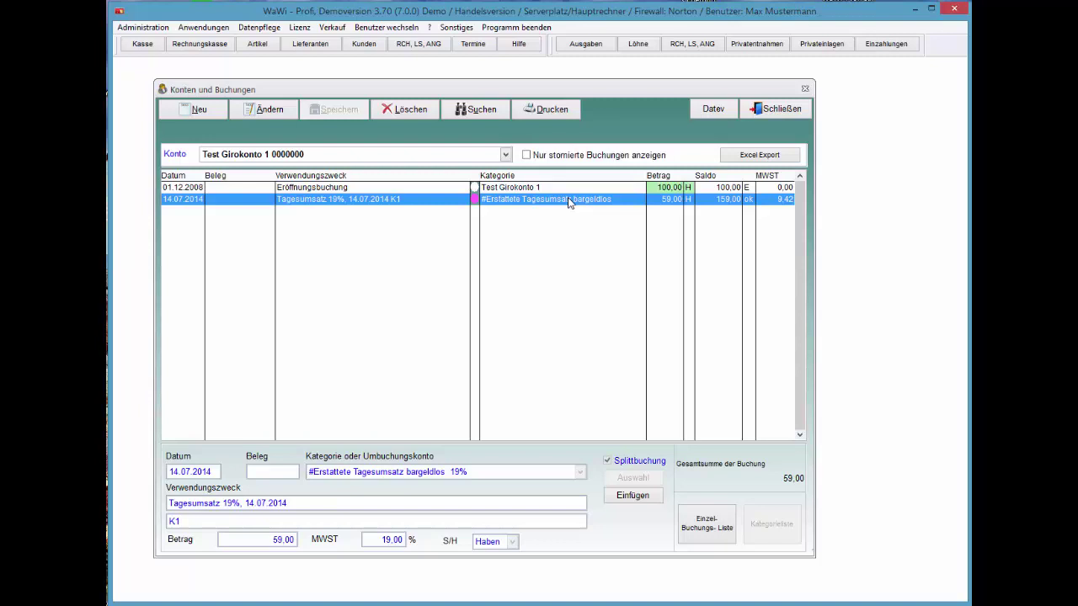
{"action": "key", "text": "Up"}
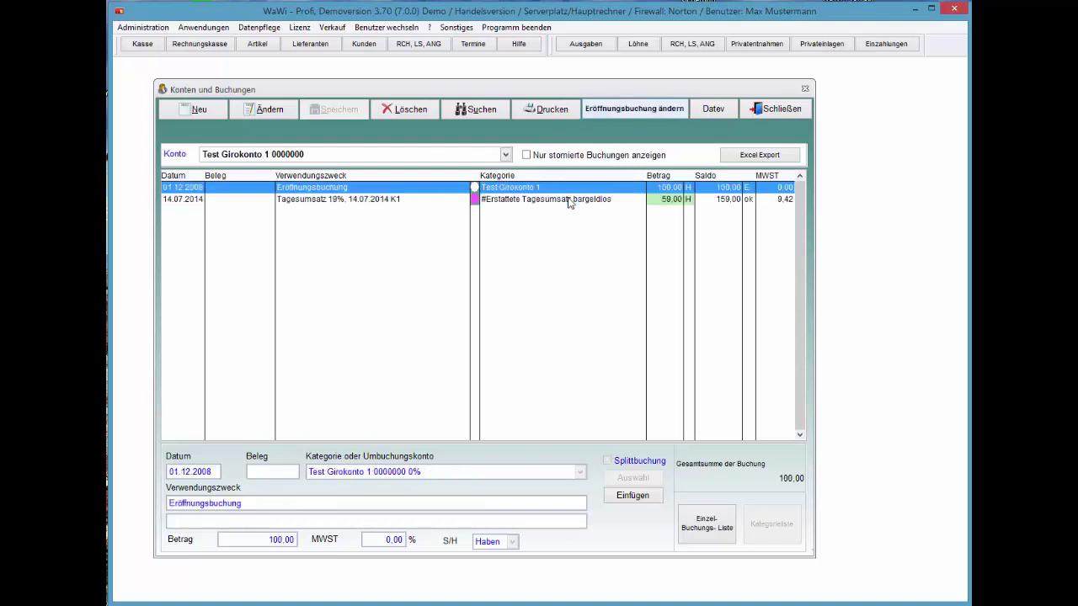
{"action": "key", "text": "Return"}
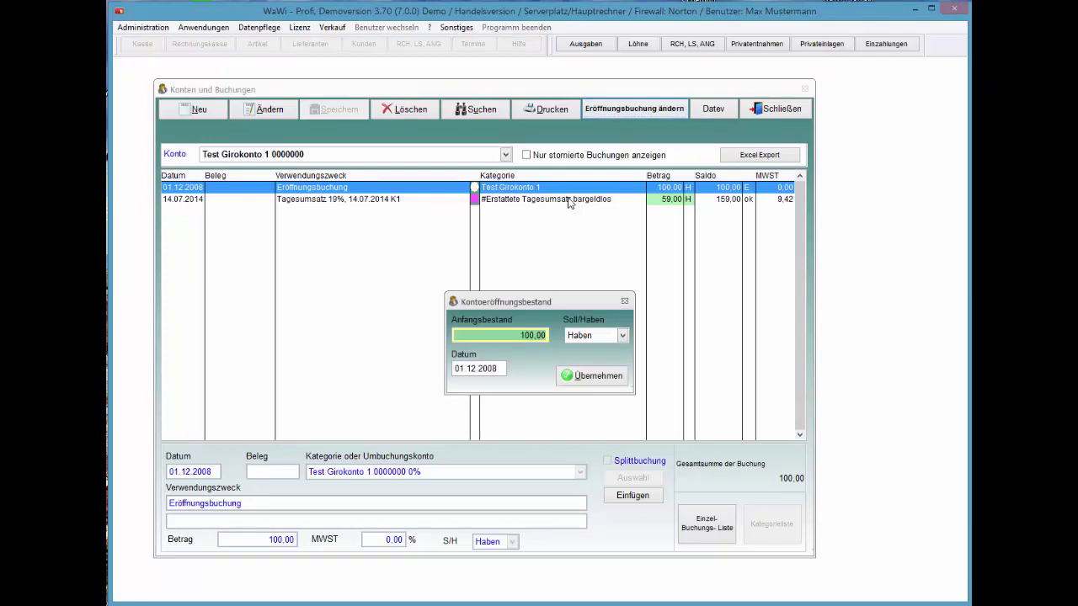
{"action": "type", "text": "100"}
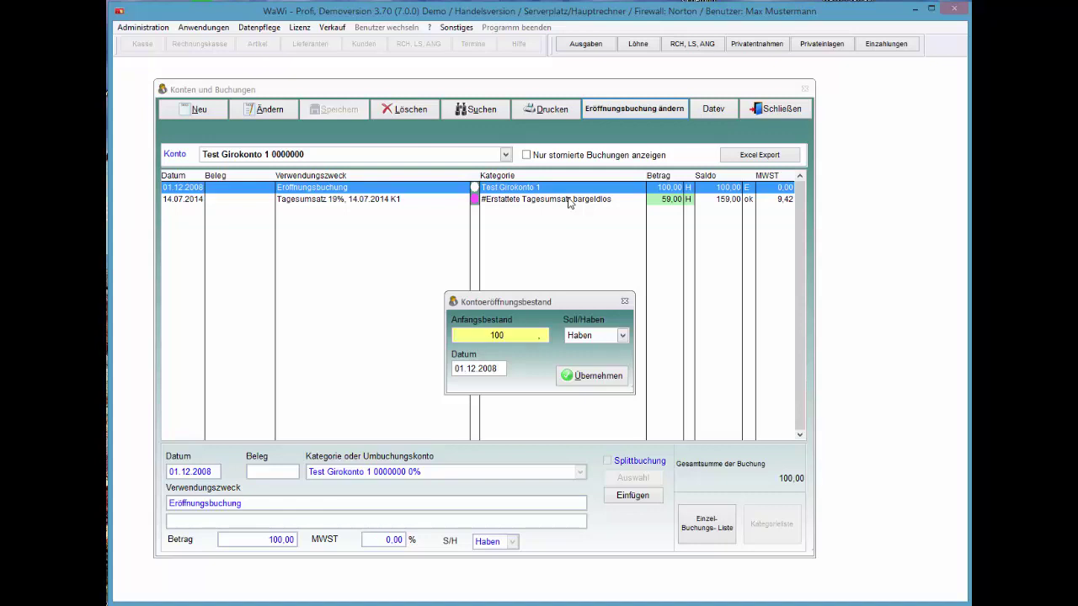
{"action": "type", "text": "0"}
{"action": "key", "text": "Tab"}
{"action": "key", "text": "Tab"}
{"action": "key", "text": "Tab"}
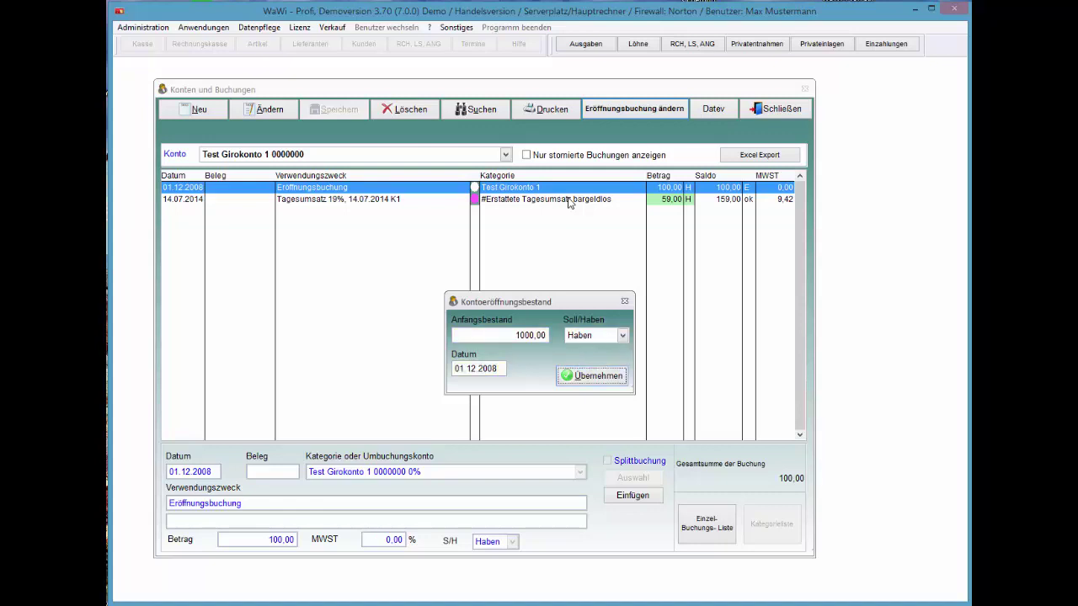
{"action": "key", "text": "Return"}
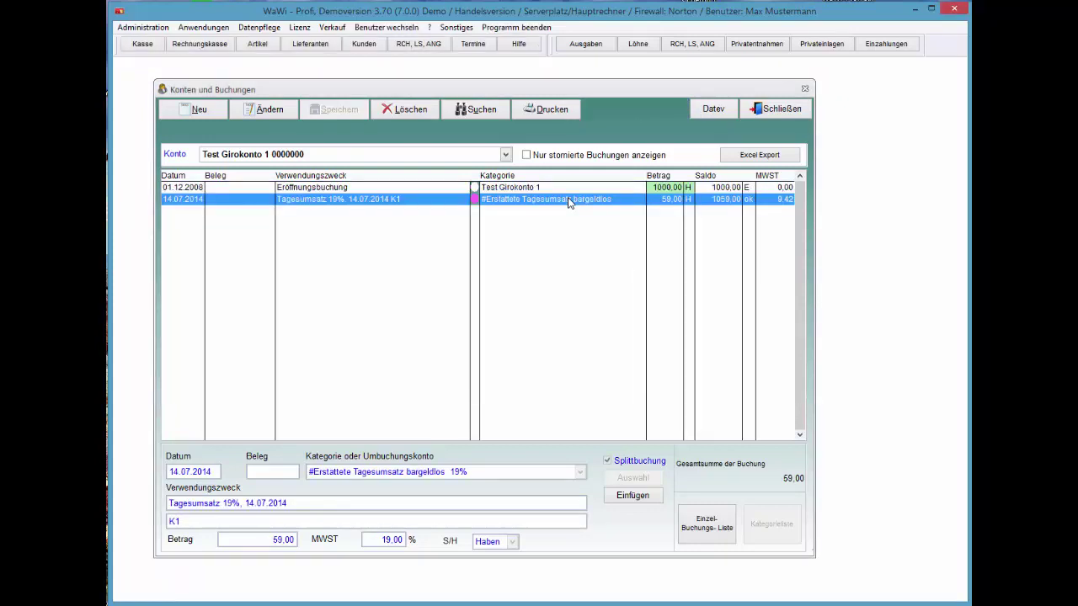
{"action": "key", "text": "Up"}
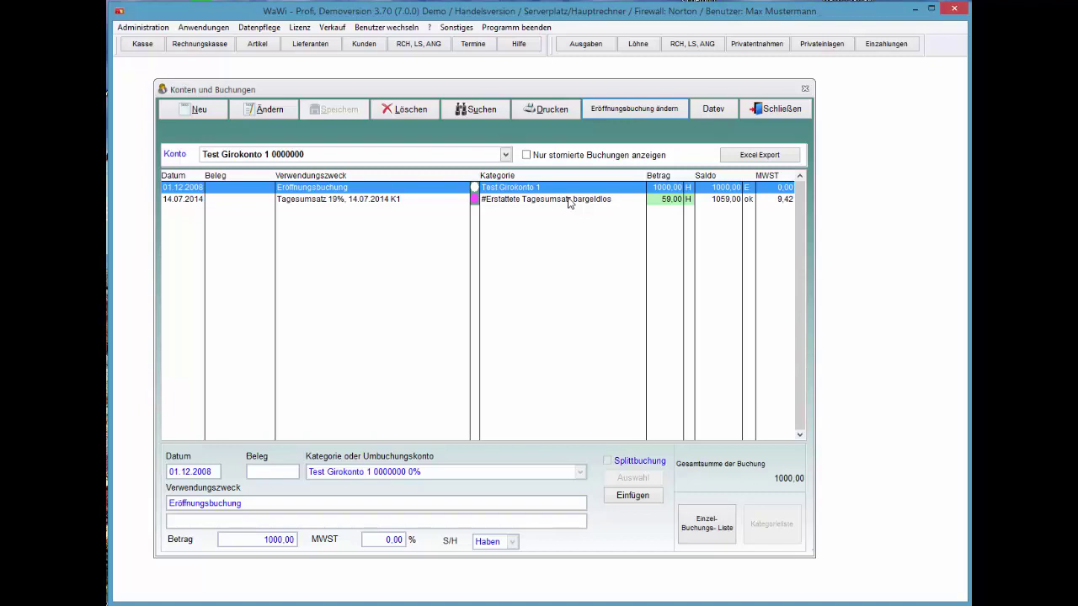
Step: Switch the bookings view to the account Kasse: Kasse 1
{"action": "key", "text": "F4"}
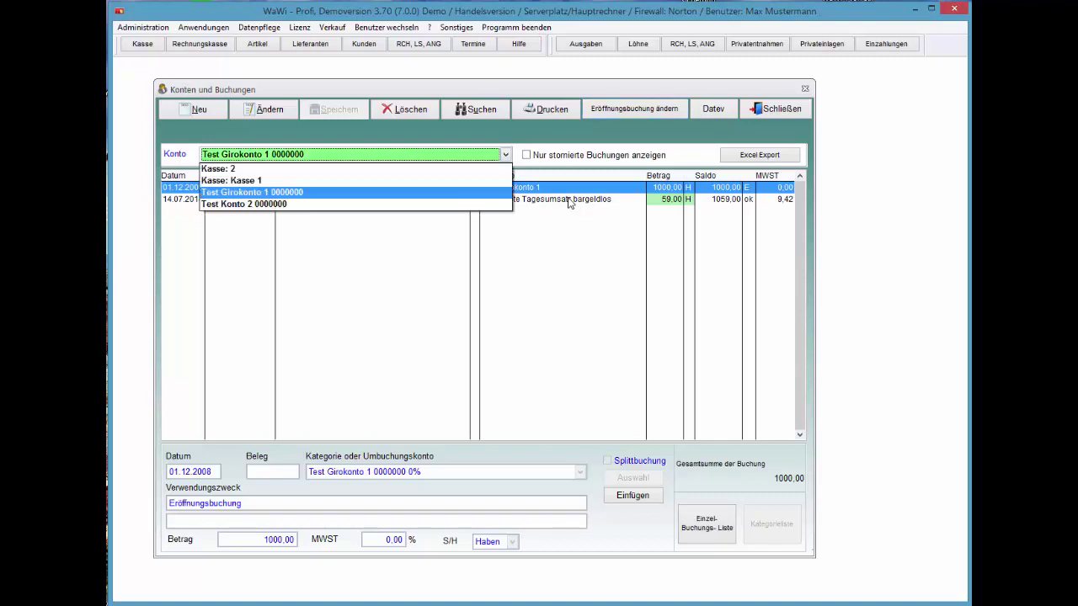
{"action": "key", "text": "Up"}
{"action": "key", "text": "Return"}
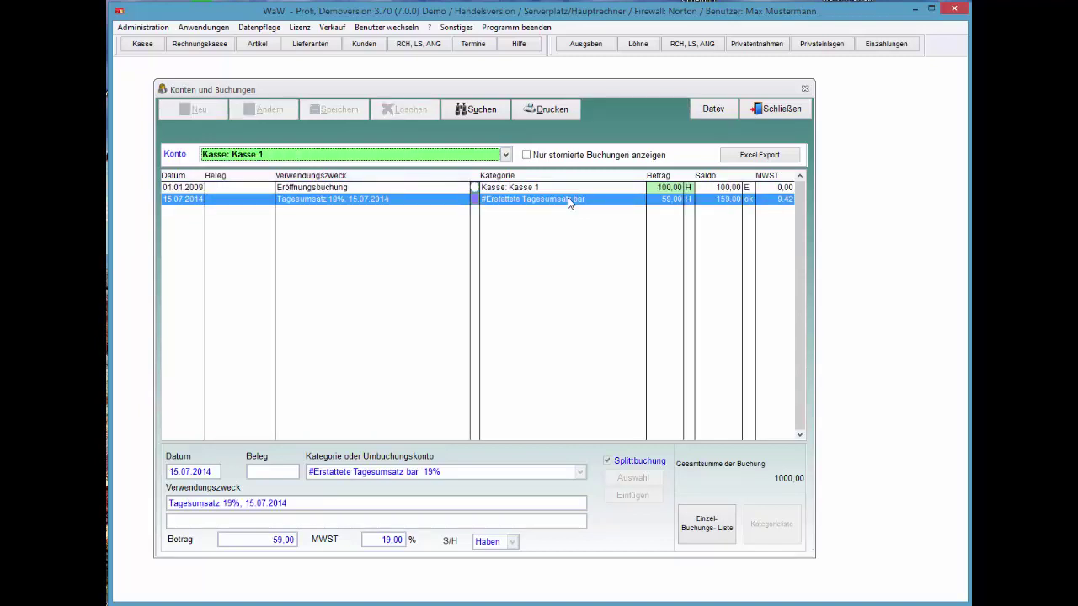
{"action": "key", "text": "Tab"}
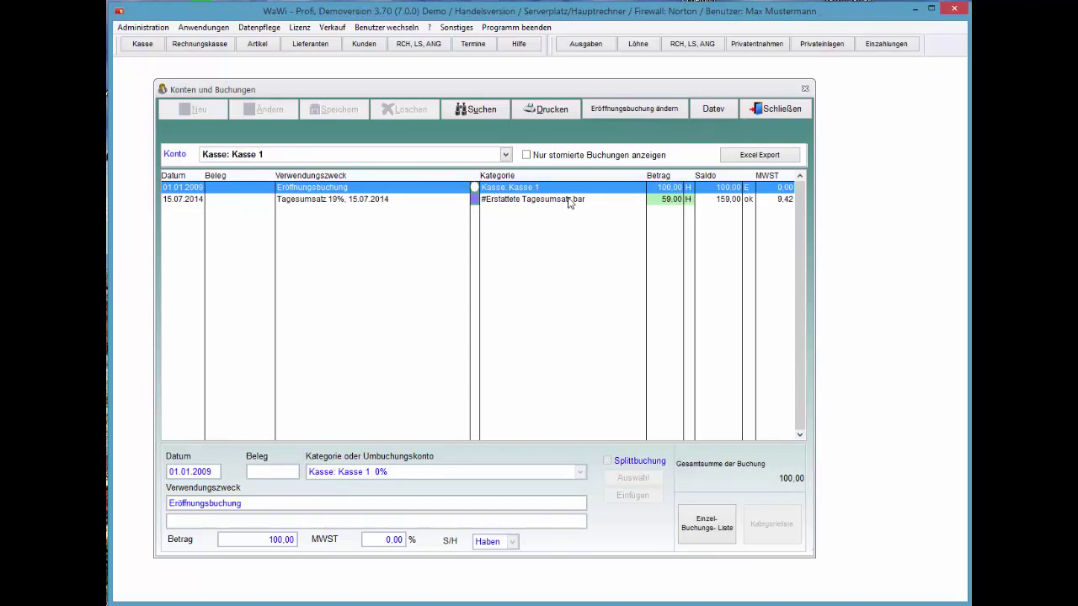
Step: Change the Eröffnungsbuchung of Kasse 1 to an Anfangsbestand of 150,00 dated 01.06.2014 and apply it
{"action": "left_click", "coordinate": [570, 202]}
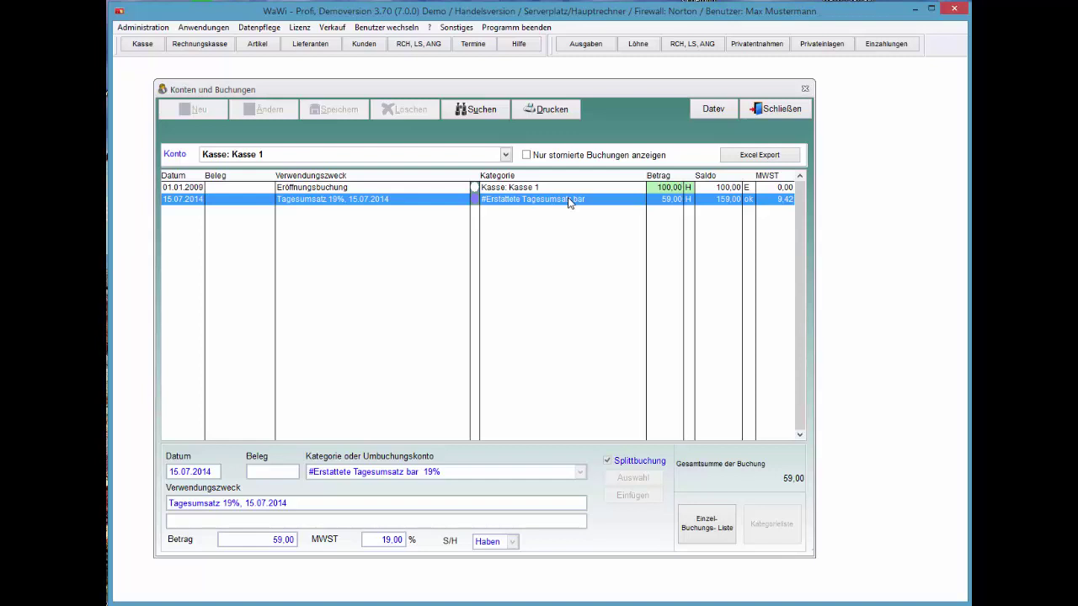
{"action": "key", "text": "Up"}
{"action": "key", "text": "Return"}
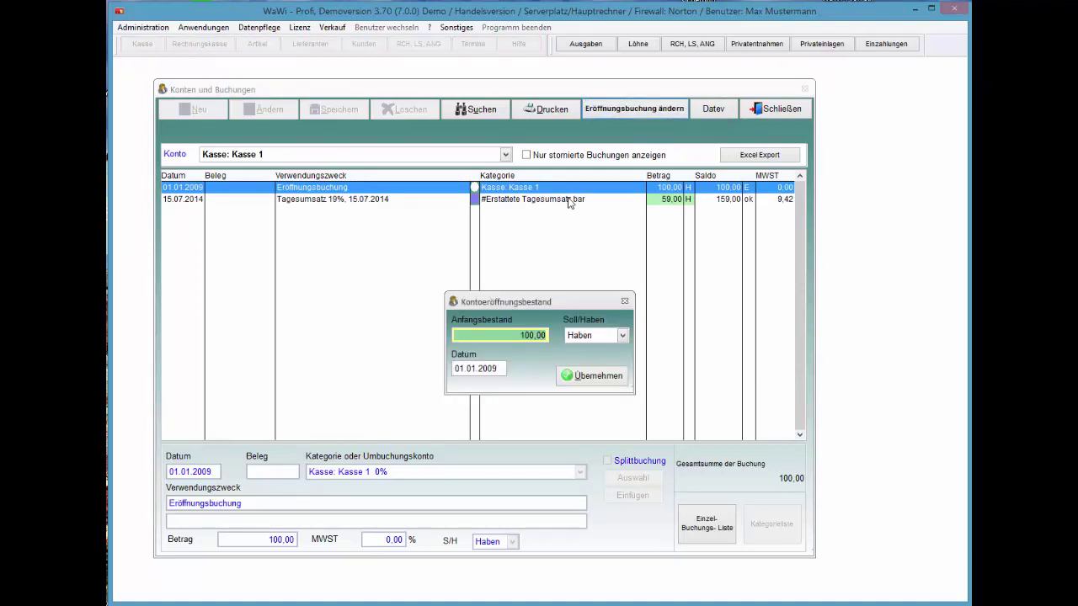
{"action": "type", "text": "150"}
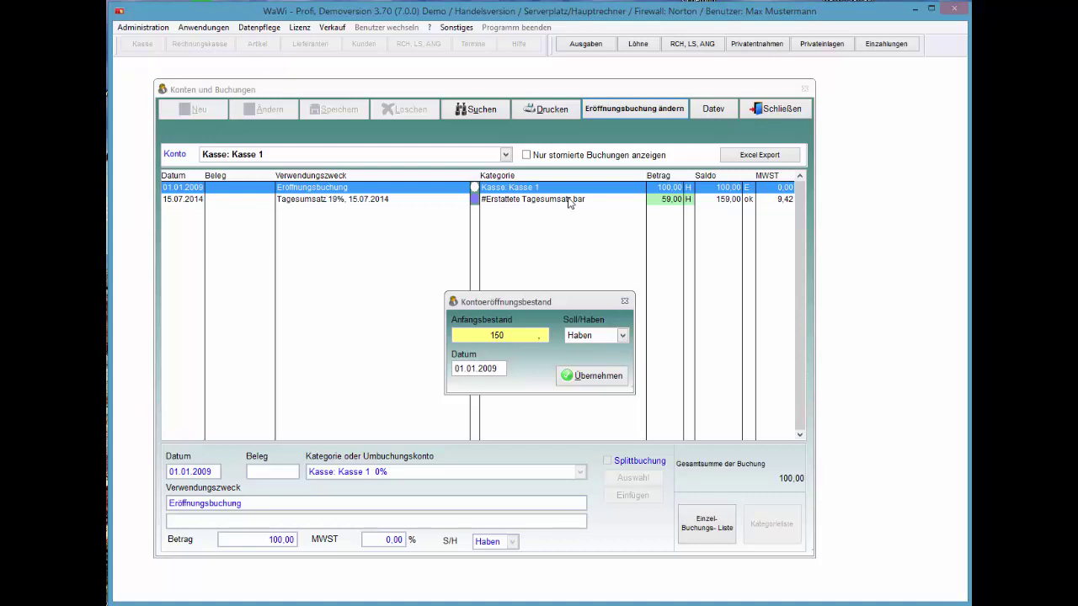
{"action": "key", "text": "Return"}
{"action": "key", "text": "Return"}
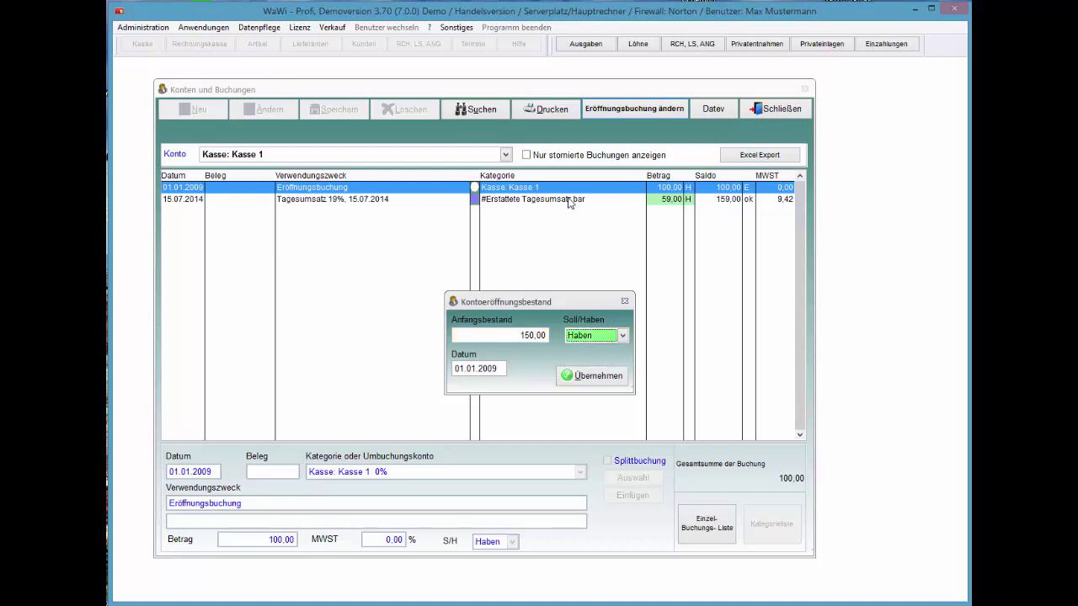
{"action": "key", "text": "Return"}
{"action": "type", "text": "01.06"}
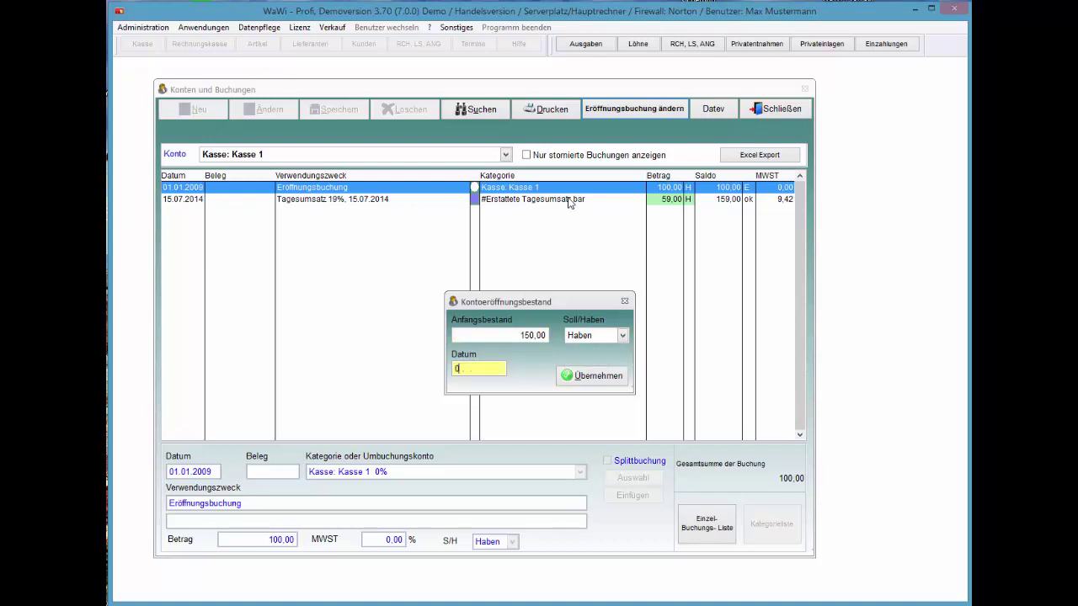
{"action": "type", "text": ".2014"}
{"action": "key", "text": "Return"}
{"action": "key", "text": "Return"}
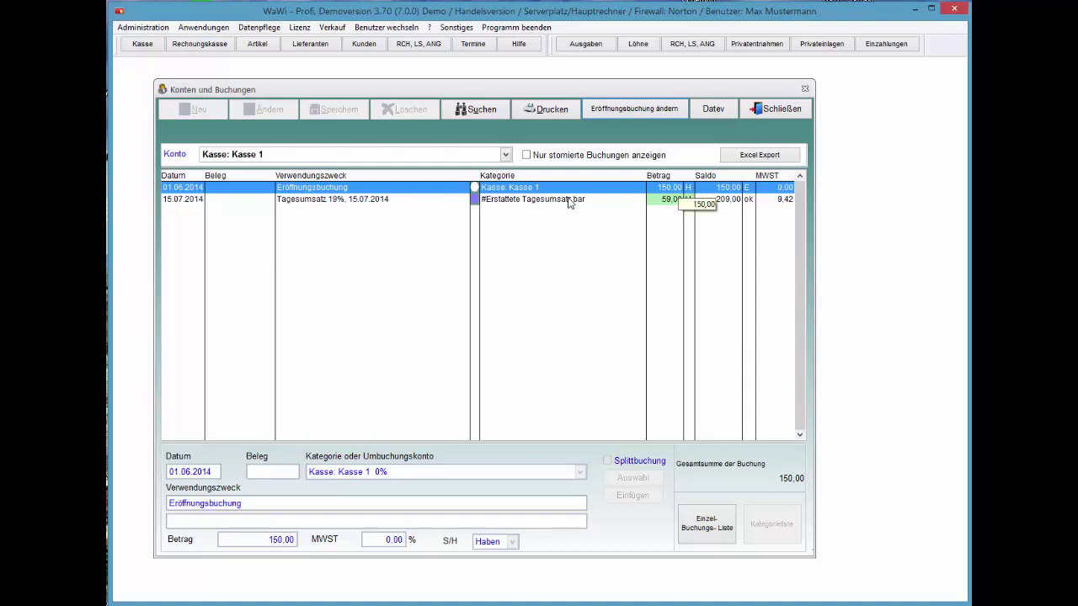
Step: Close the bookings window, check the Tagesabschluss & Kopien overview and return to the start menu
{"action": "key", "text": "Escape"}
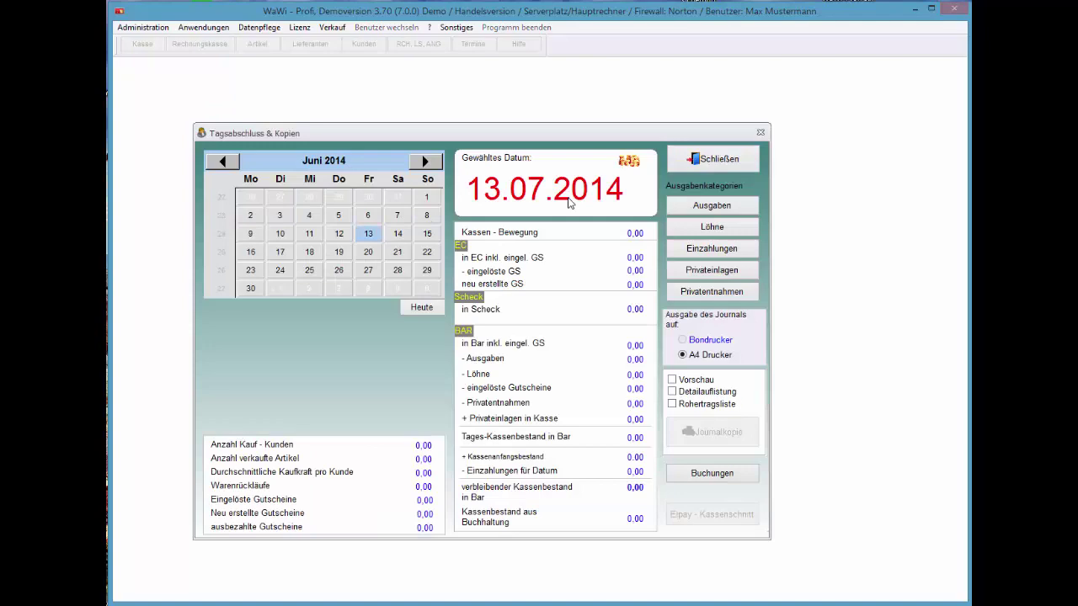
{"action": "key", "text": "Escape"}
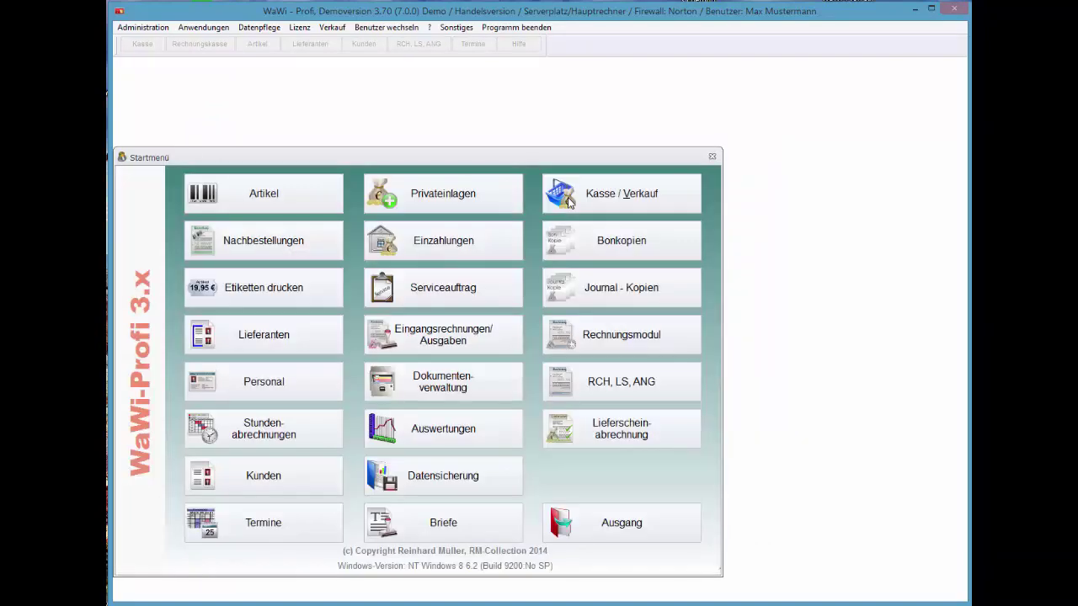